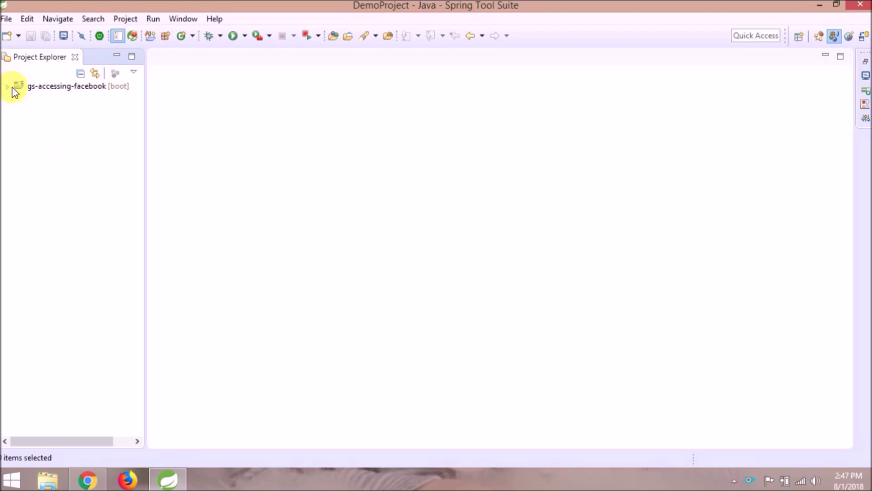
- Open src/main/resources/application.properties in gs-accessing-facebook and review its Facebook appId and appSecret lines
click(9, 88)
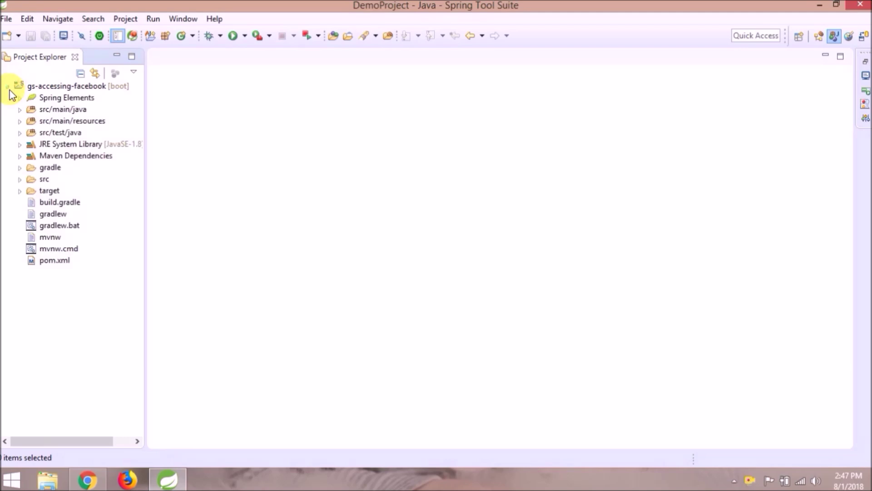
click(20, 122)
double_click(68, 144)
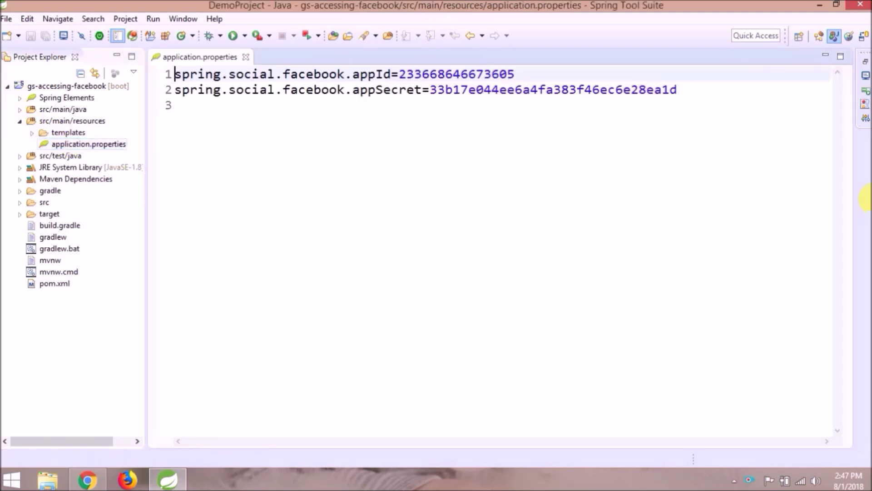
drag(679, 90, 173, 75)
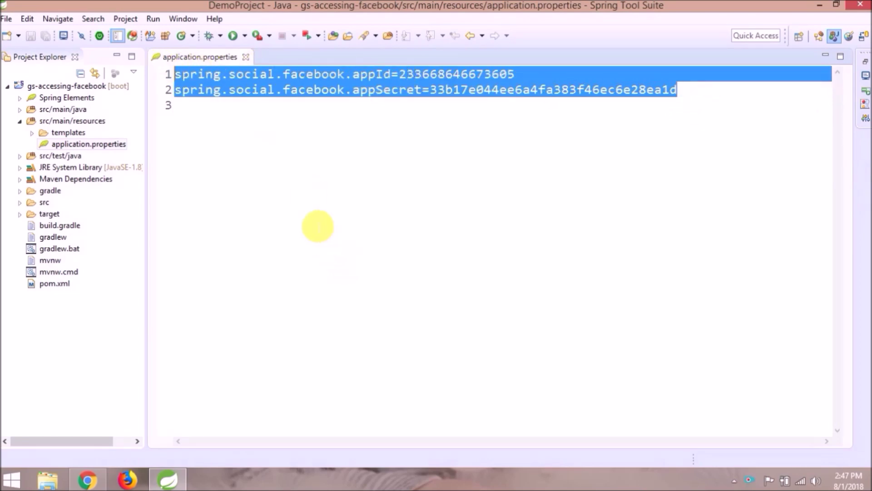
click(318, 226)
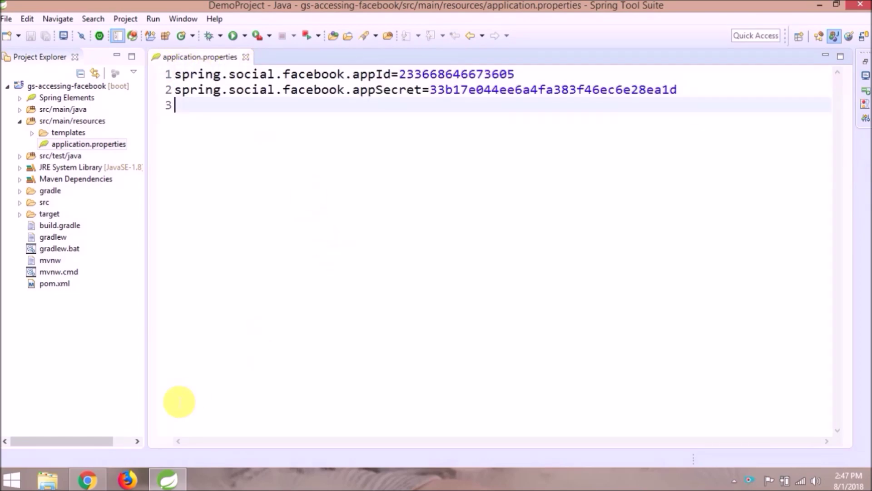
click(86, 481)
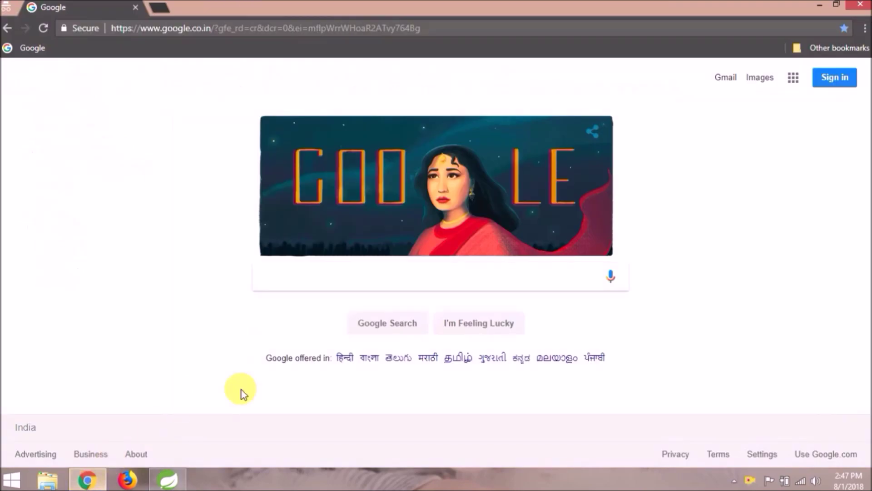
- Search Google for 'developers facebook' and open Facebook for Developers in a new tab
text(deve)
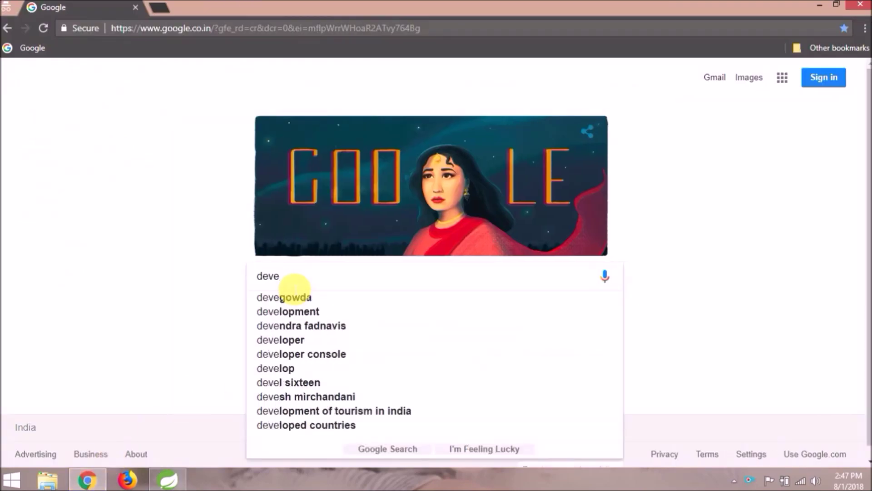
text(lopers fa)
click(292, 296)
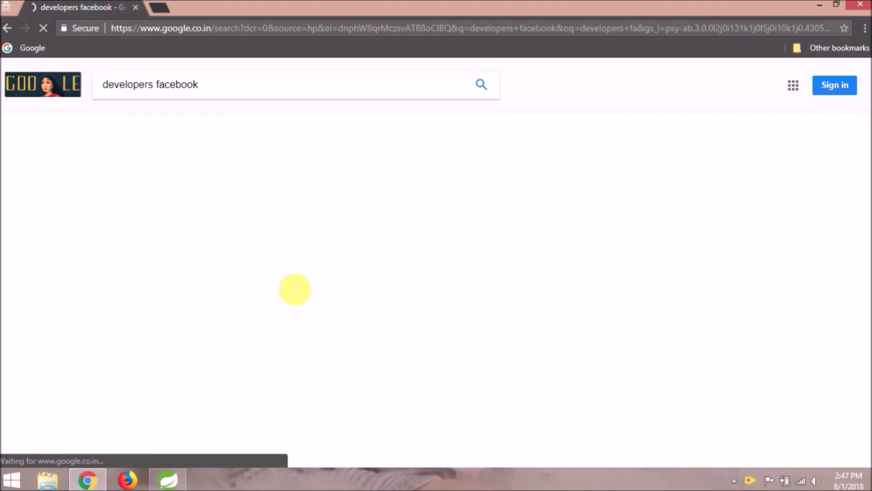
right_click(261, 177)
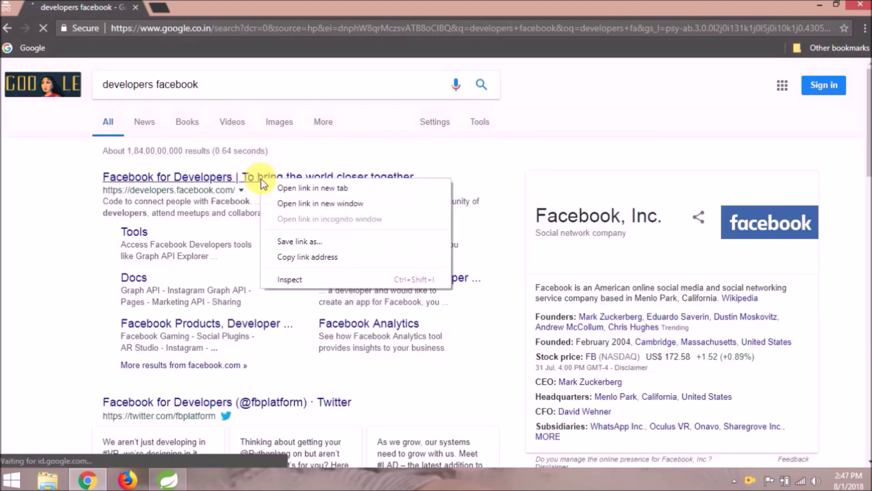
click(302, 188)
click(187, 6)
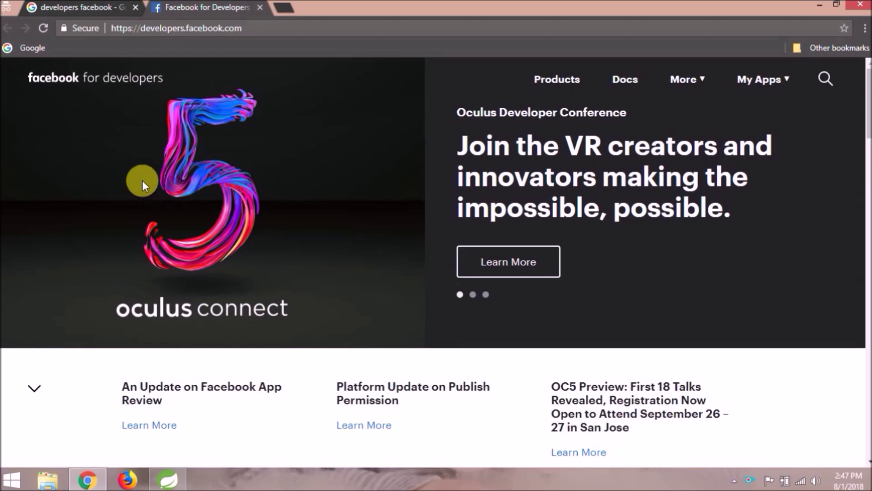
click(761, 81)
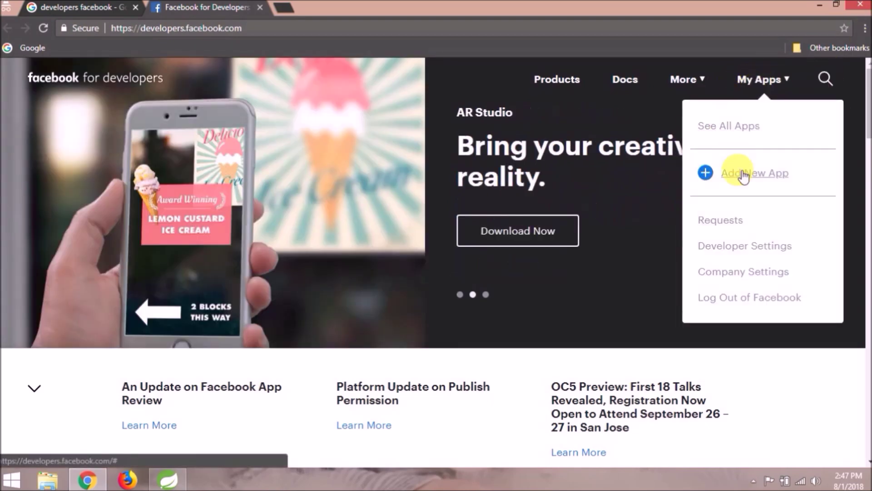
- Start a new Facebook app with the display name 'Test Login'
click(741, 174)
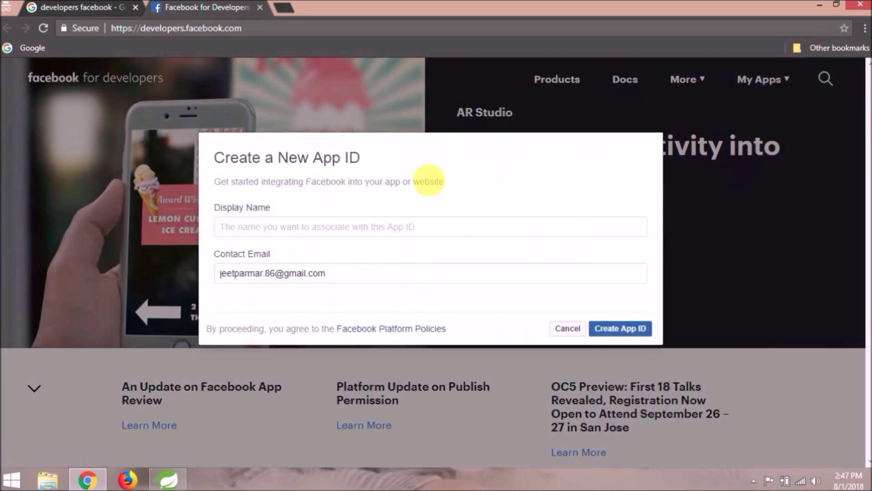
text(Test Login)
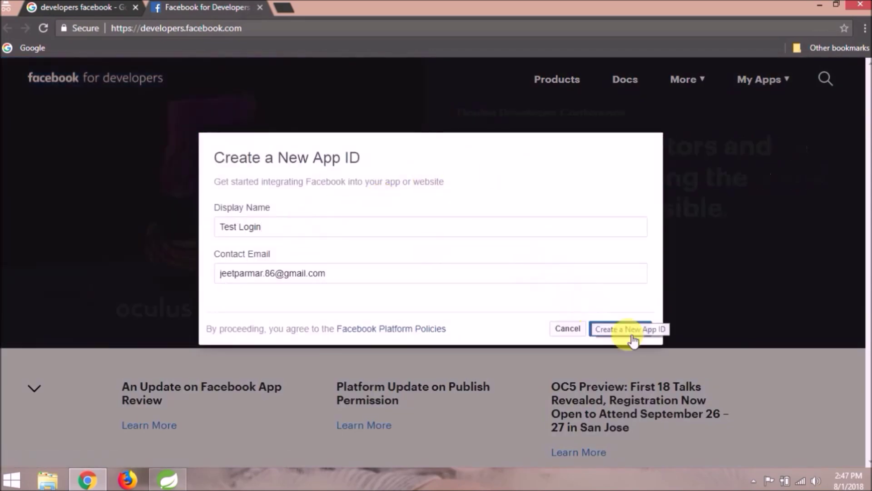
click(628, 333)
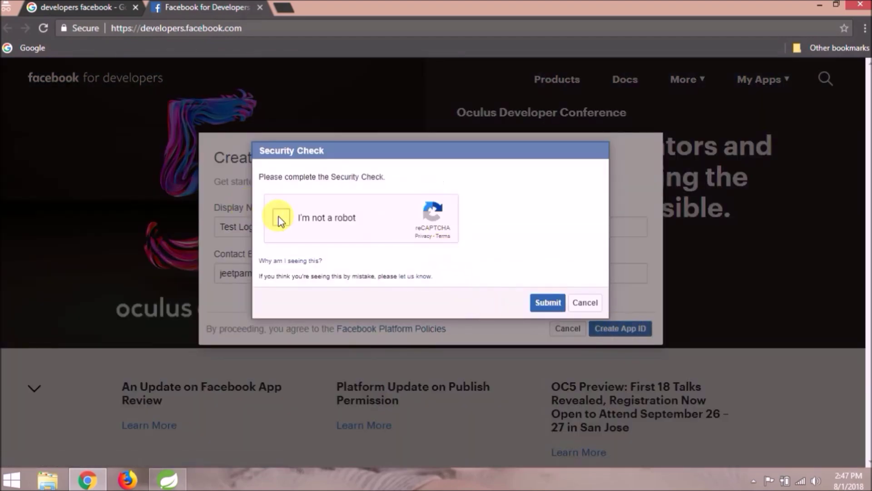
- Solve the car-image reCAPTCHA and submit it to create the Test Login app
click(282, 217)
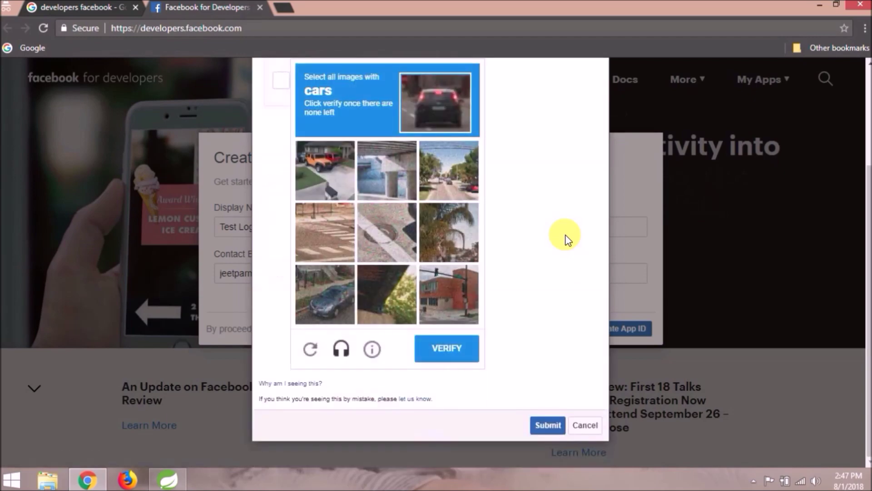
click(333, 163)
click(321, 299)
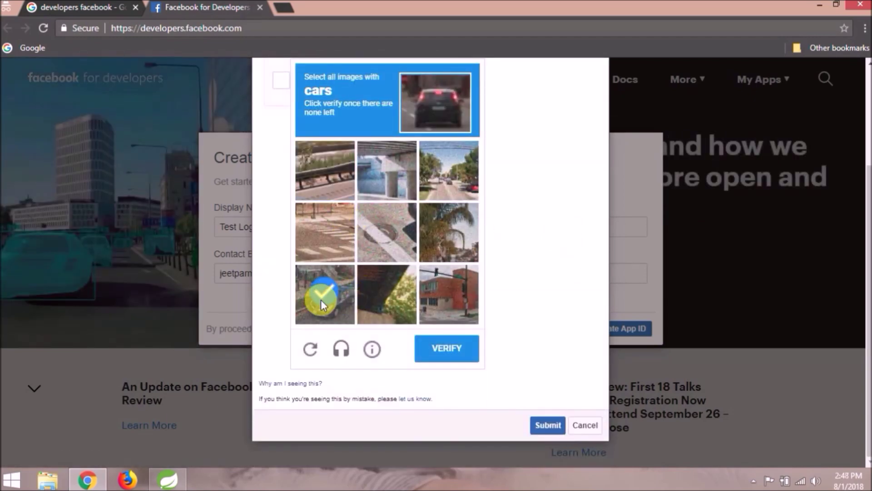
click(446, 169)
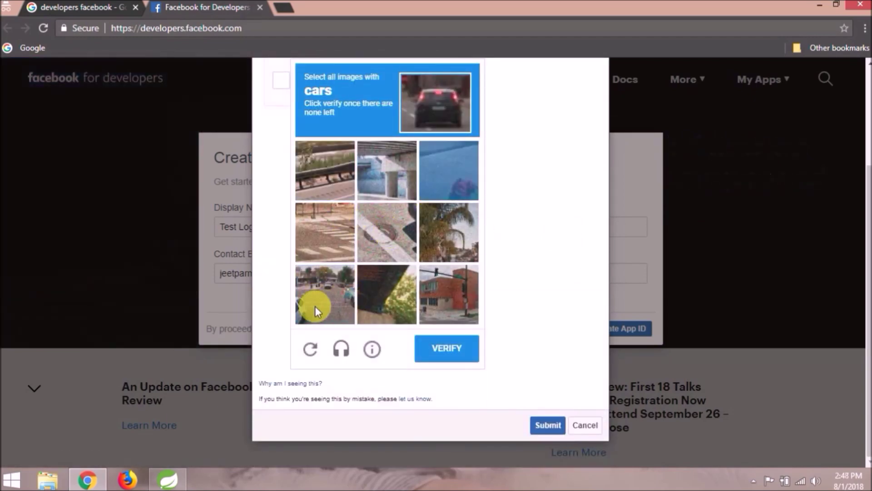
click(301, 301)
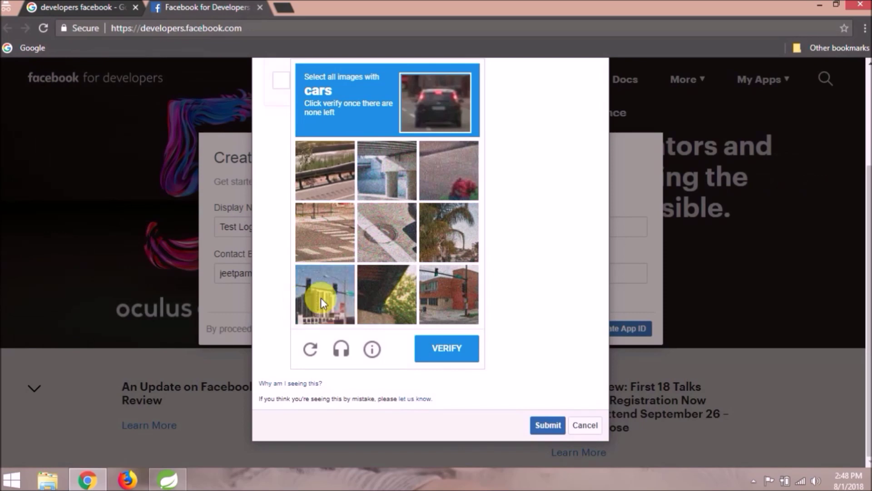
click(441, 350)
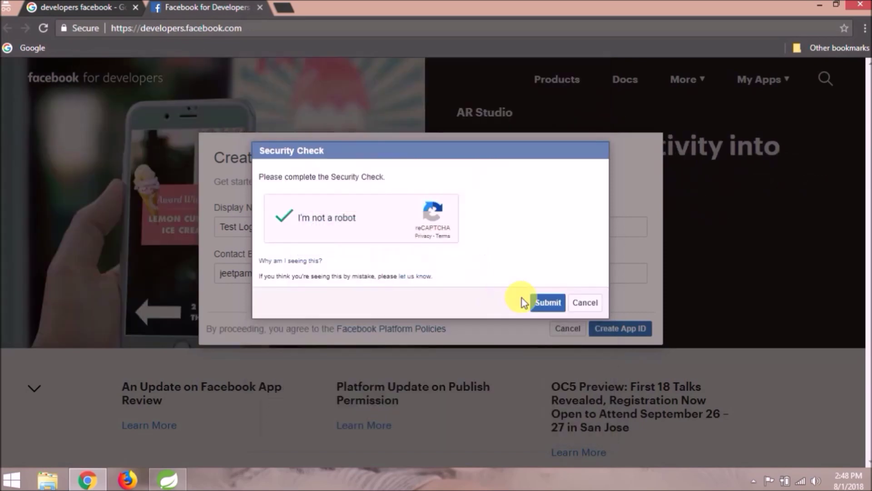
click(545, 301)
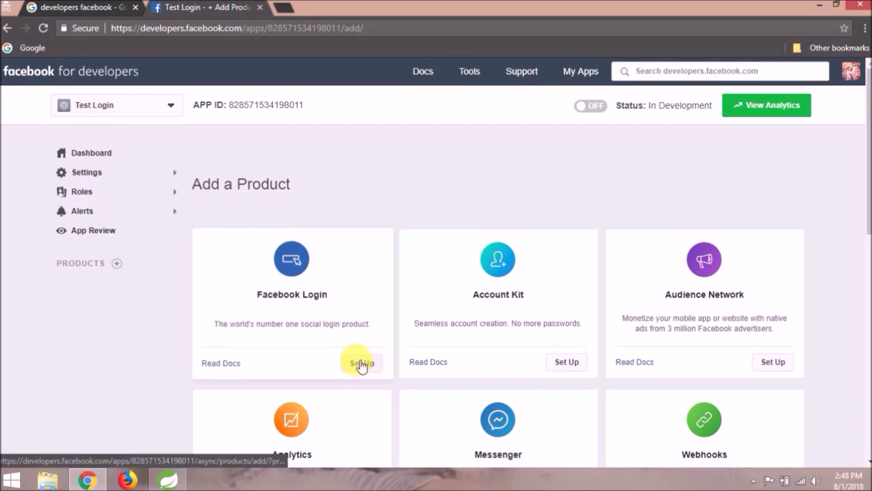
- Add Facebook Login for the Web platform with Site URL localhost:8080 saved
click(358, 362)
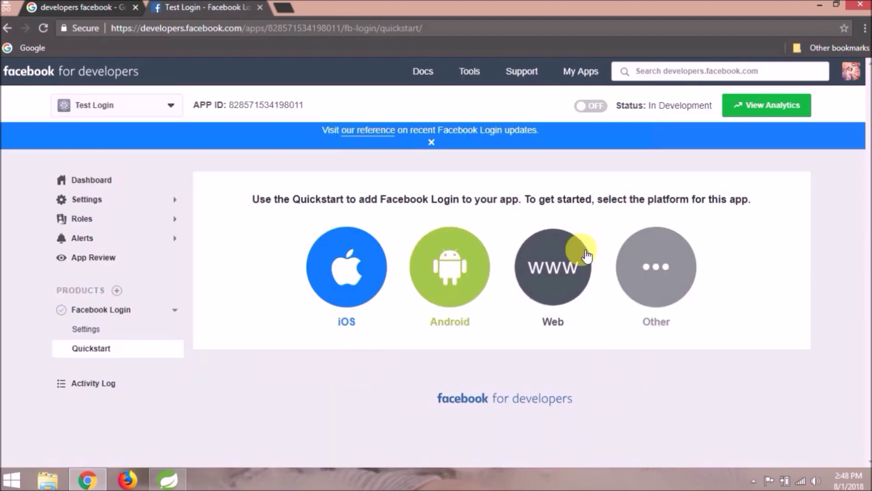
click(556, 271)
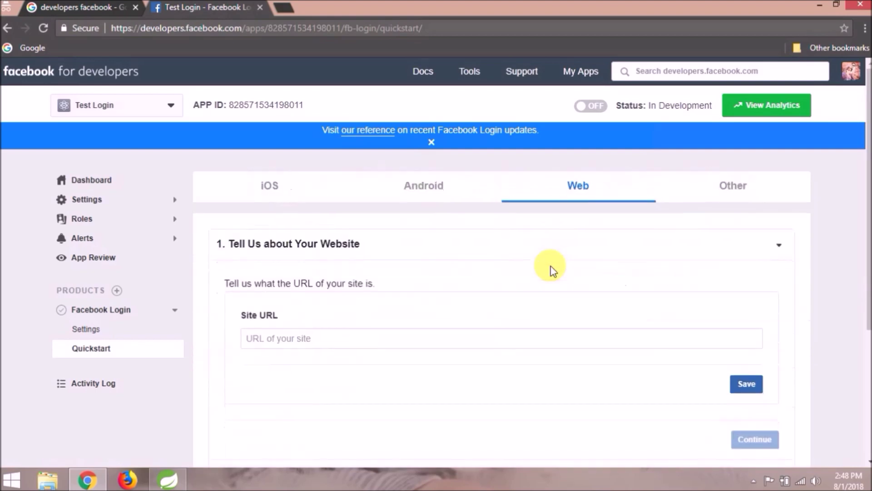
click(746, 384)
scroll(765, 376, down, 4)
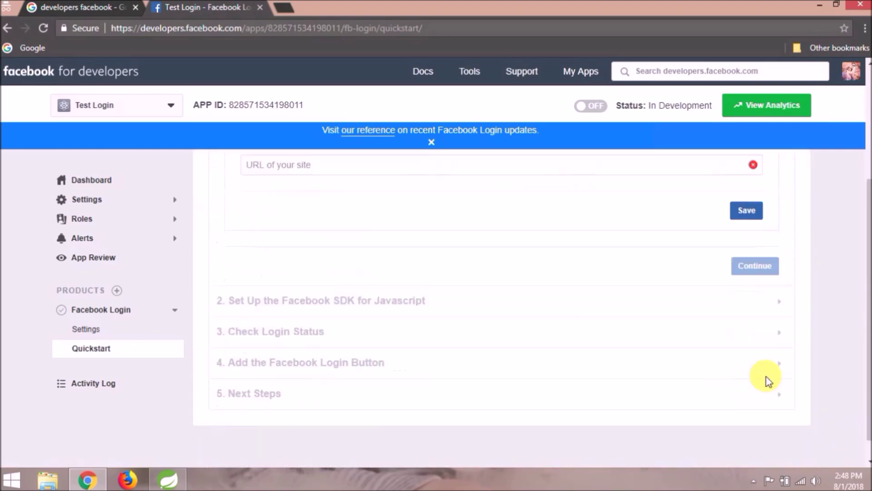
scroll(752, 271, up, 1)
scroll(752, 271, up, 3)
click(369, 337)
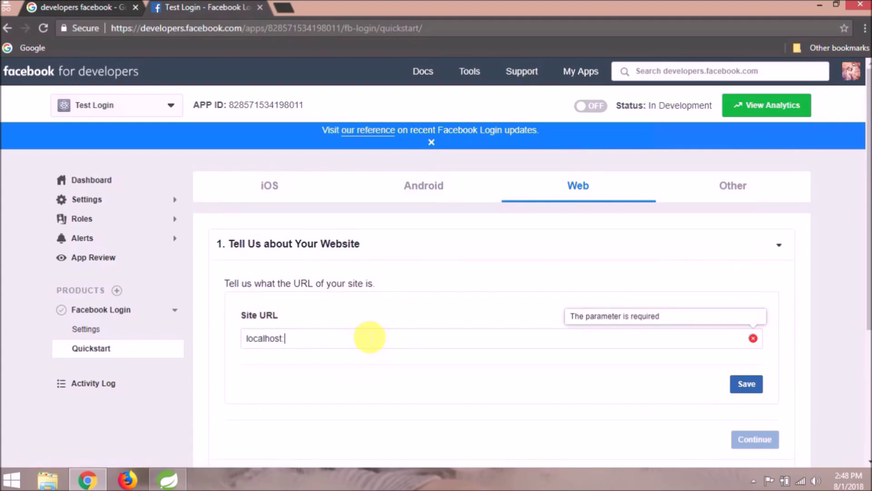
click(746, 384)
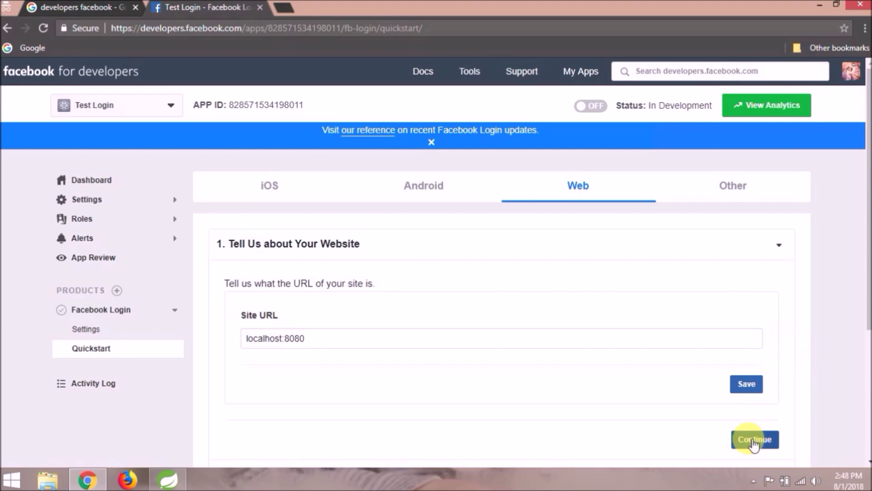
- Step through the SDK, login status and login button quickstart steps, then go to the Dashboard
click(754, 437)
scroll(802, 343, down, 5)
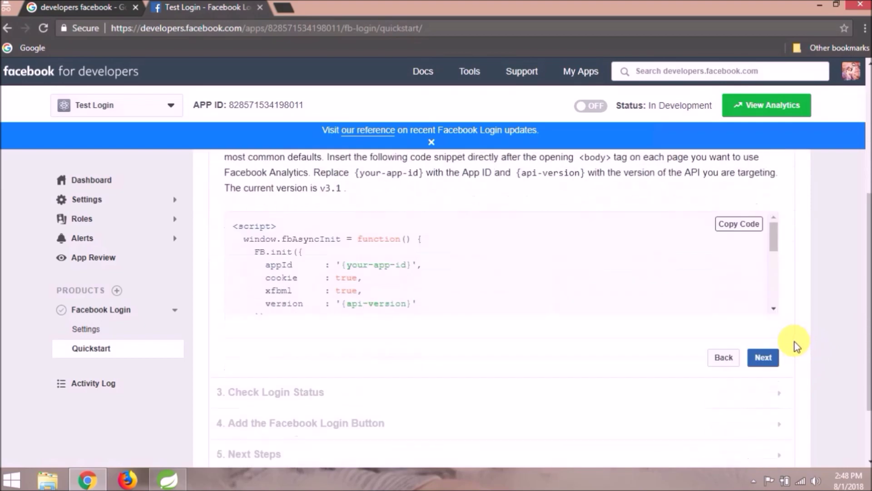
click(763, 336)
scroll(780, 364, down, 5)
click(764, 333)
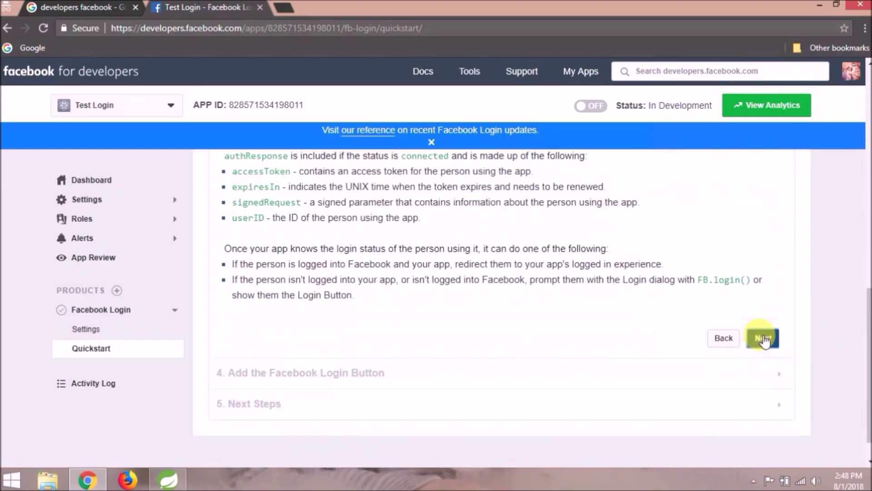
click(763, 336)
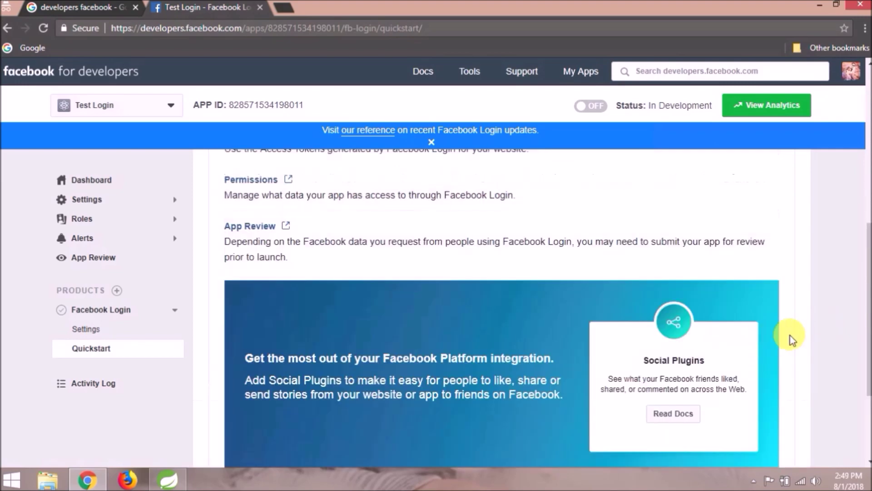
scroll(797, 336, down, 5)
scroll(801, 338, up, 10)
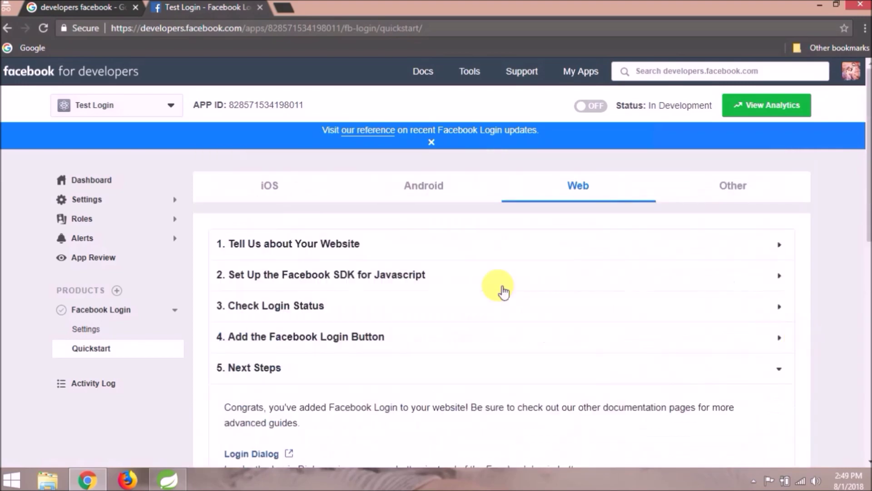
click(69, 181)
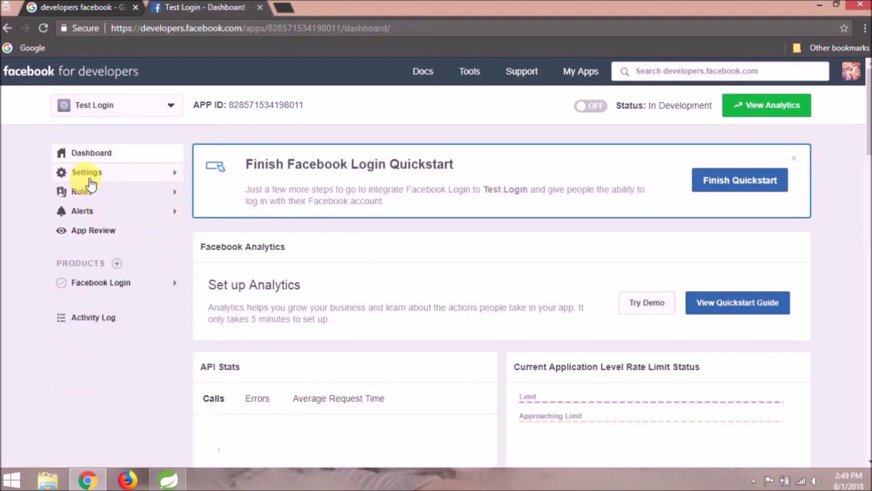
- Copy the App ID from Settings > Basic over the old appId value in application.properties
click(89, 177)
click(93, 194)
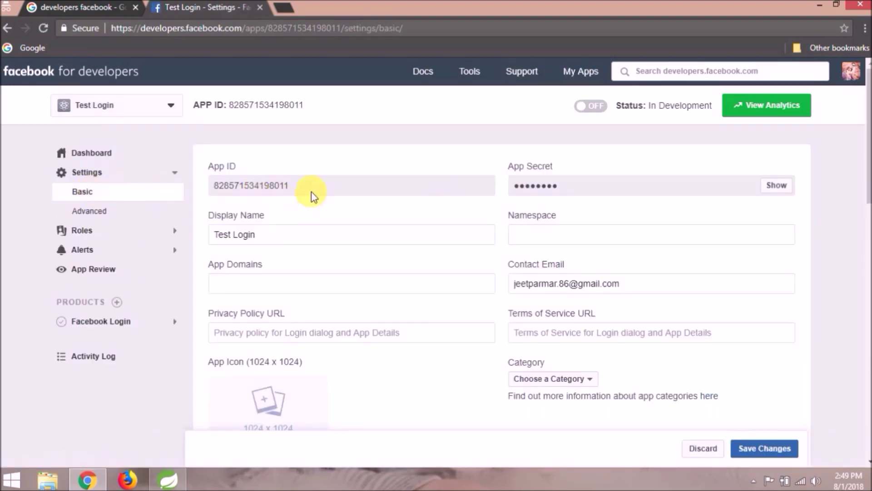
drag(257, 188, 223, 190)
key(ctrl+c)
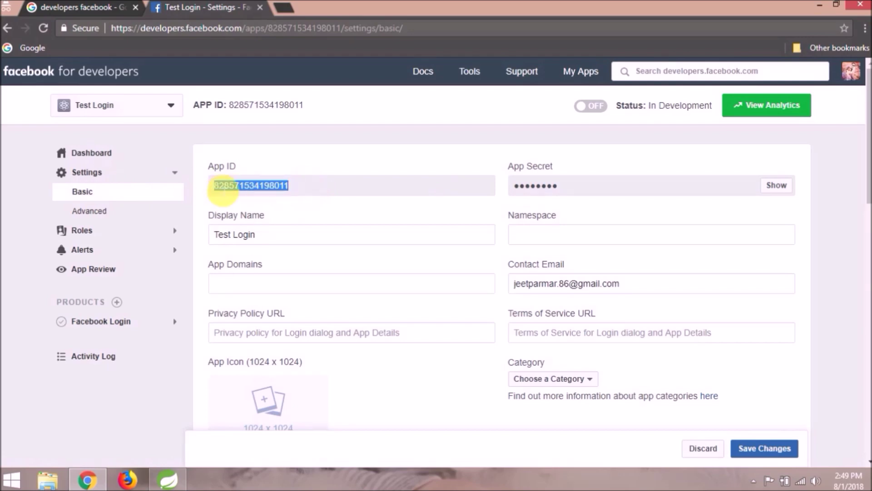
key(alt+Tab)
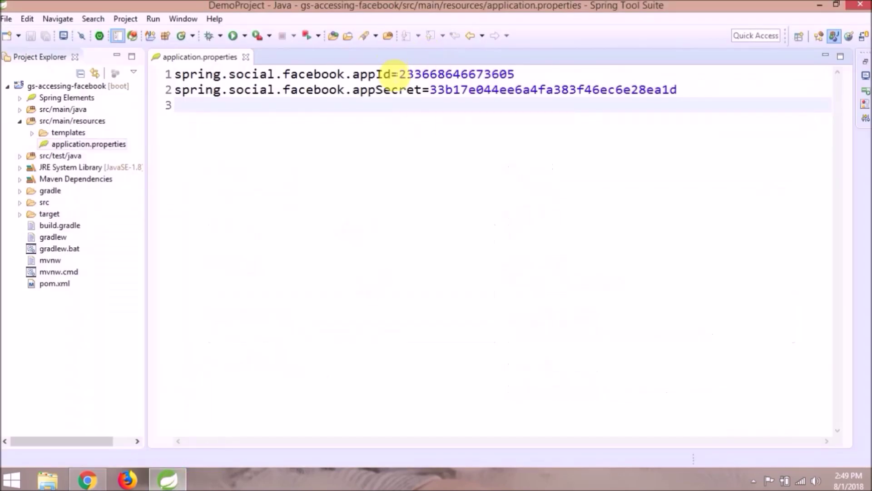
drag(399, 74, 516, 74)
key(ctrl+v)
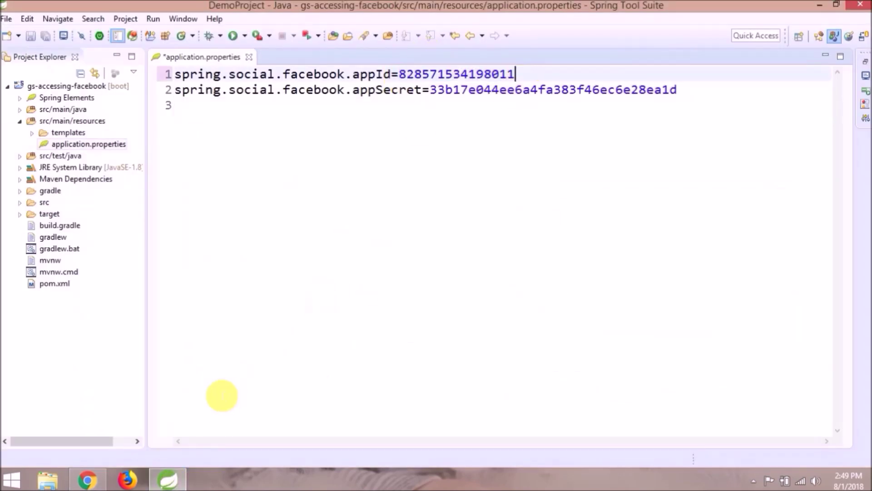
click(87, 480)
- Paste the revealed App Secret over the old appSecret value and save application.properties
click(779, 186)
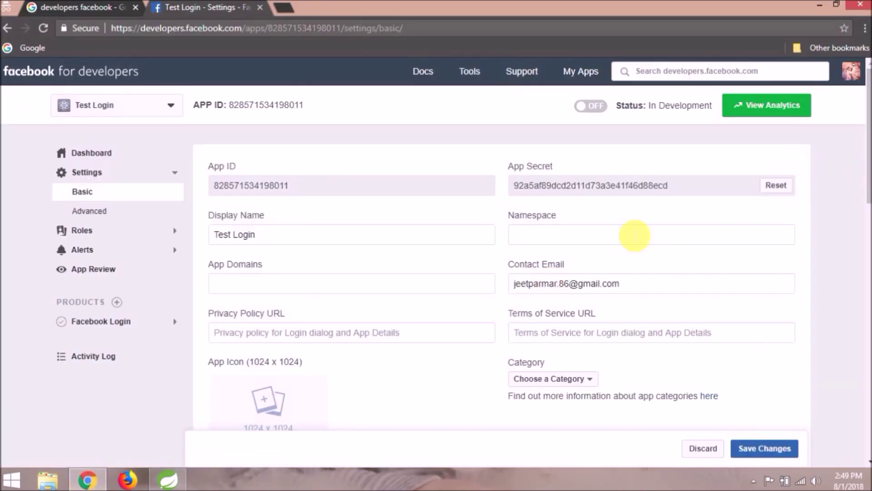
drag(672, 187, 511, 186)
key(ctrl+c)
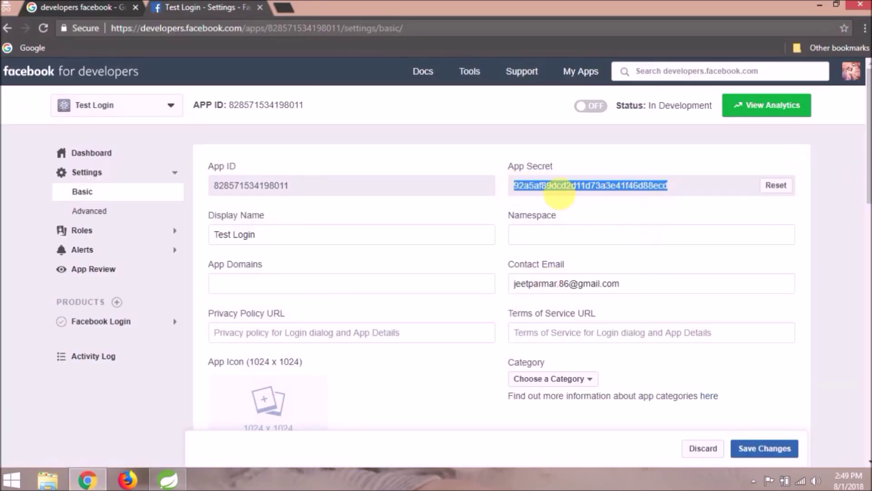
click(167, 479)
click(703, 98)
double_click(703, 98)
key(ctrl+v)
key(ctrl+s)
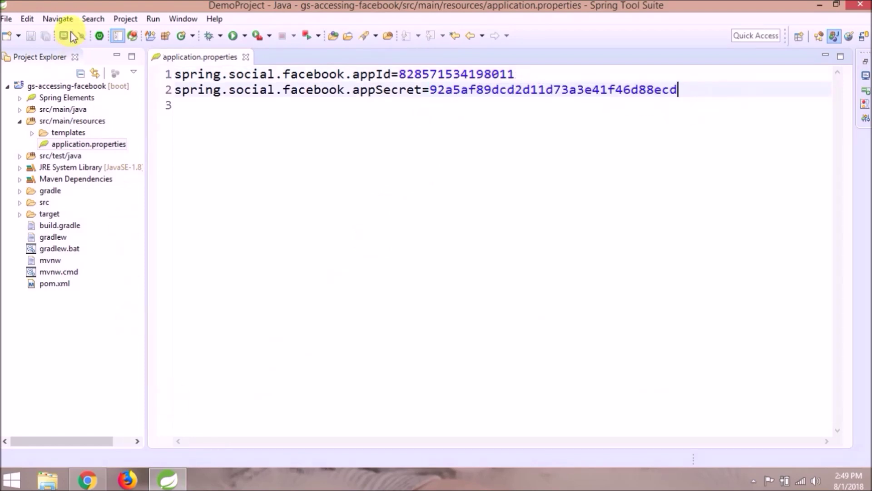
click(64, 86)
right_click(64, 86)
- Run gs-accessing-facebook as a Spring Boot App on port 8080, then return to Chrome
mouse_move(198, 318)
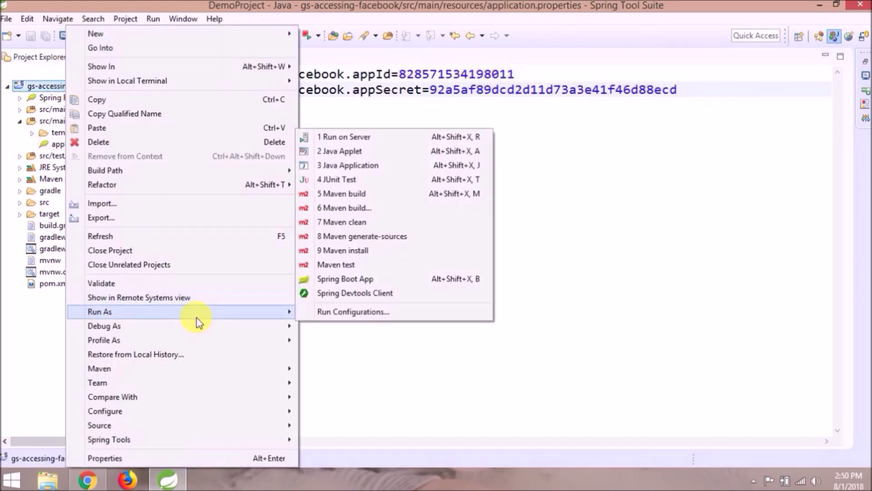
click(363, 279)
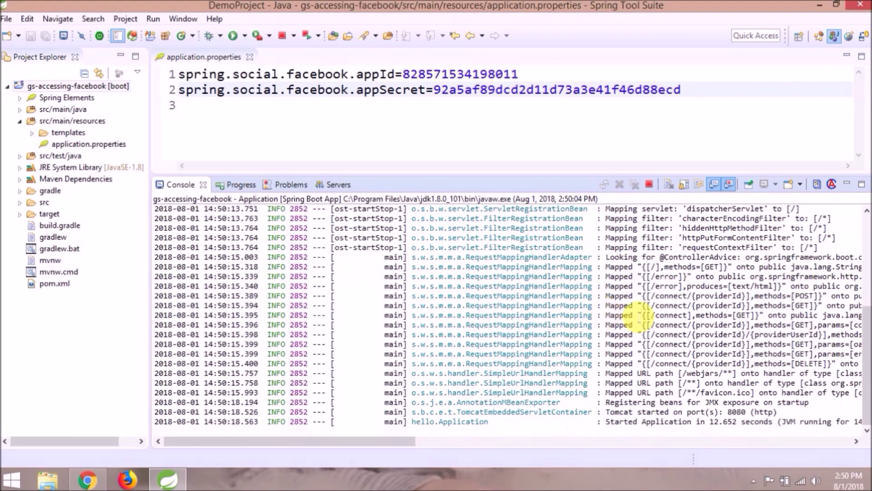
click(93, 479)
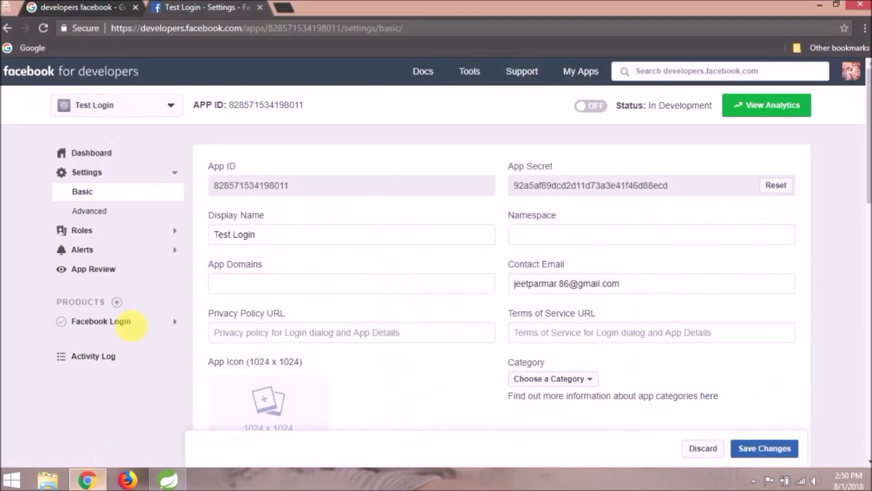
- Load localhost:8080 in an incognito tab, connect and approve Facebook access, and request the feed entries
click(281, 7)
text(localhost:8080)
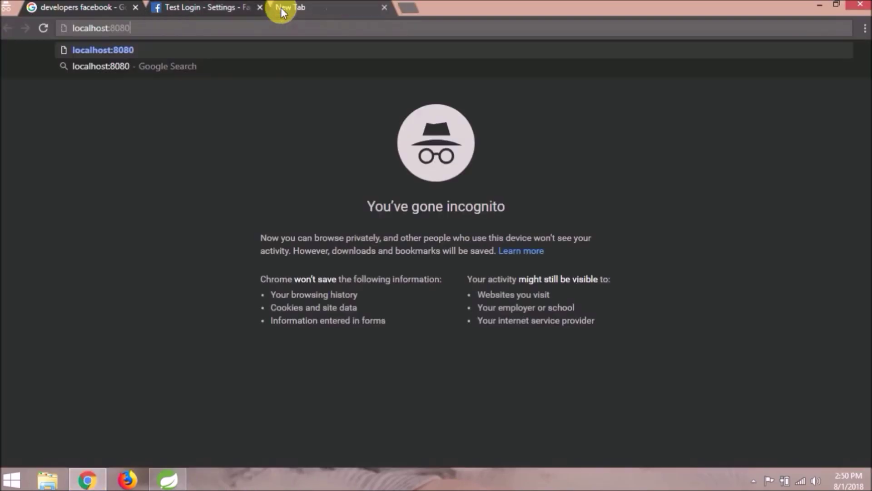
key(Return)
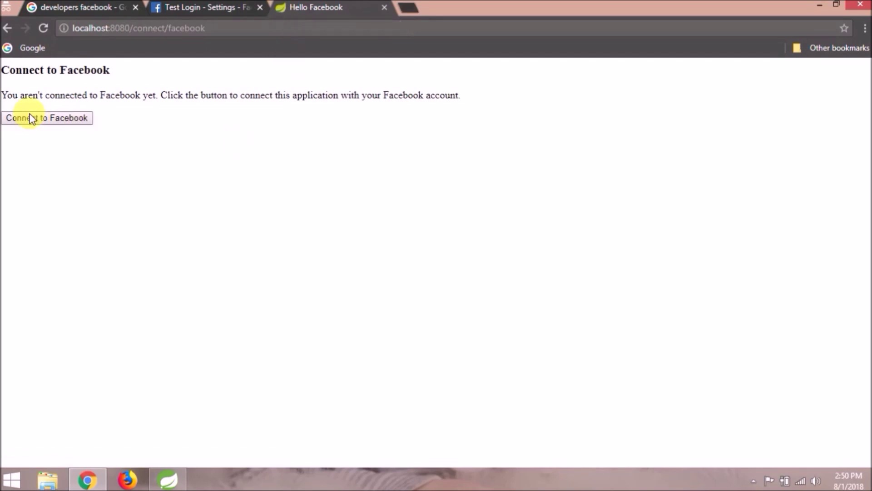
click(28, 114)
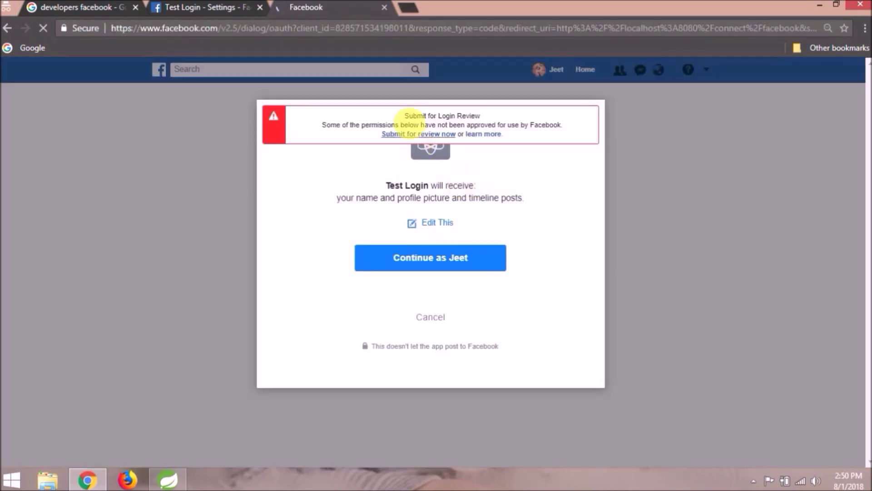
drag(405, 115, 514, 137)
click(462, 267)
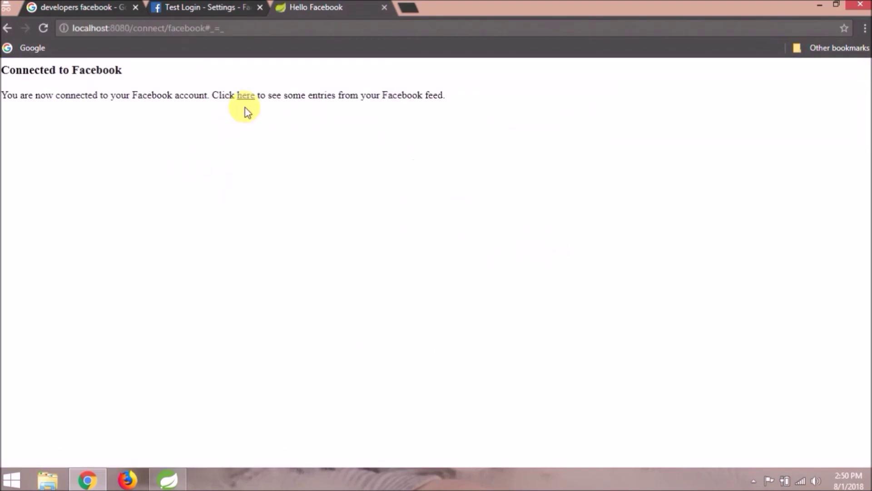
click(248, 96)
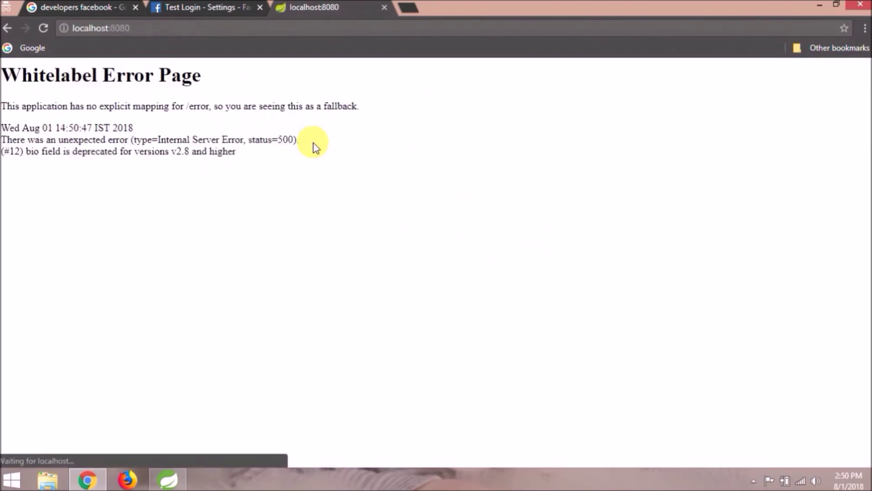
- Leave the 500 bio-field error page for the Test Login app's Facebook Login settings tab
drag(241, 157, 2, 80)
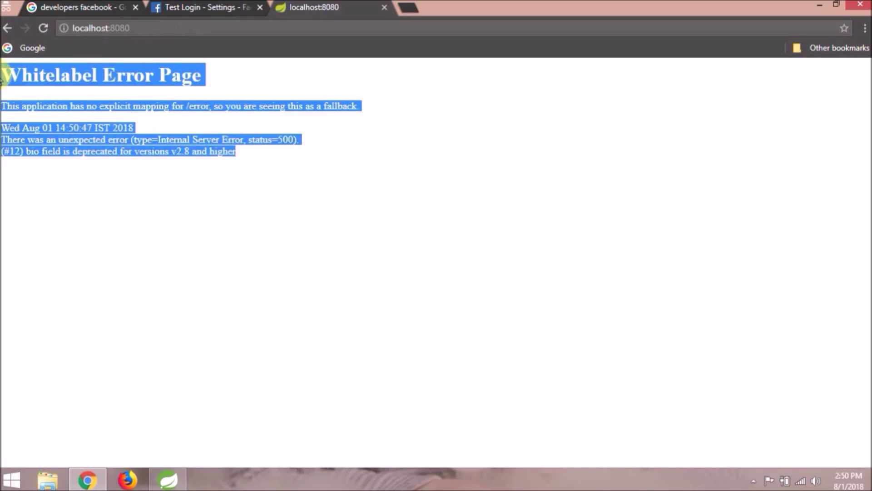
click(312, 220)
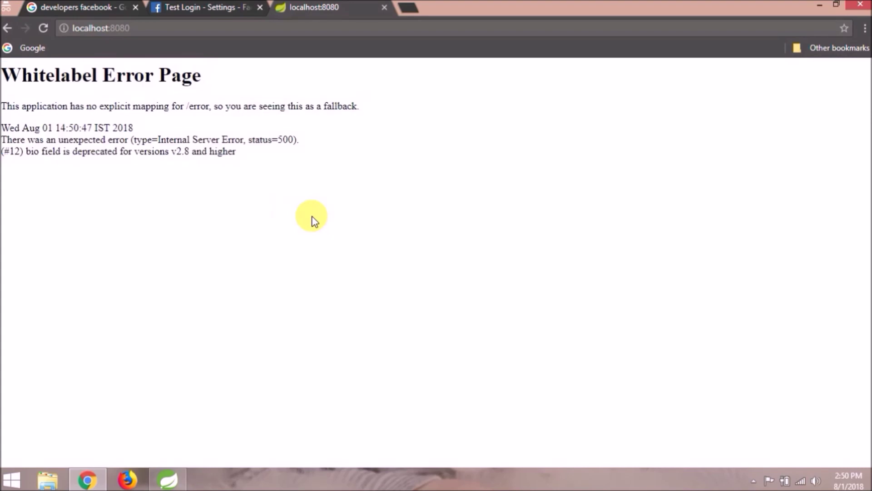
click(192, 5)
click(103, 338)
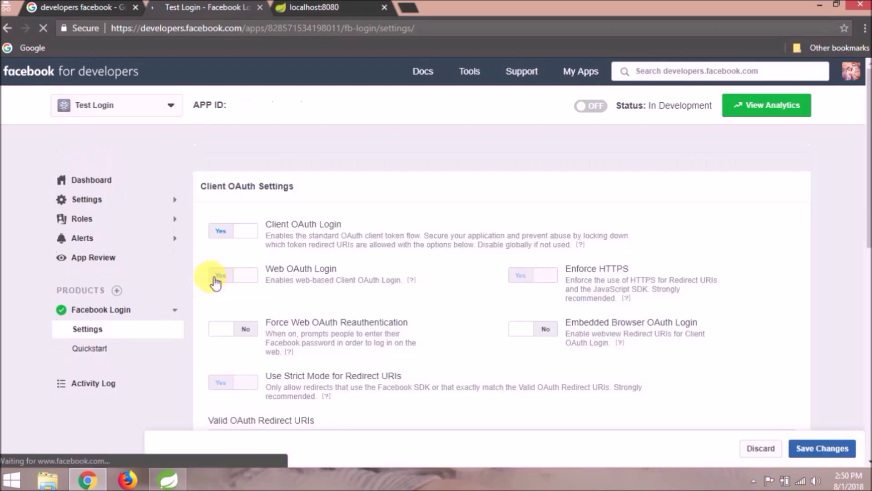
scroll(262, 246, down, 4)
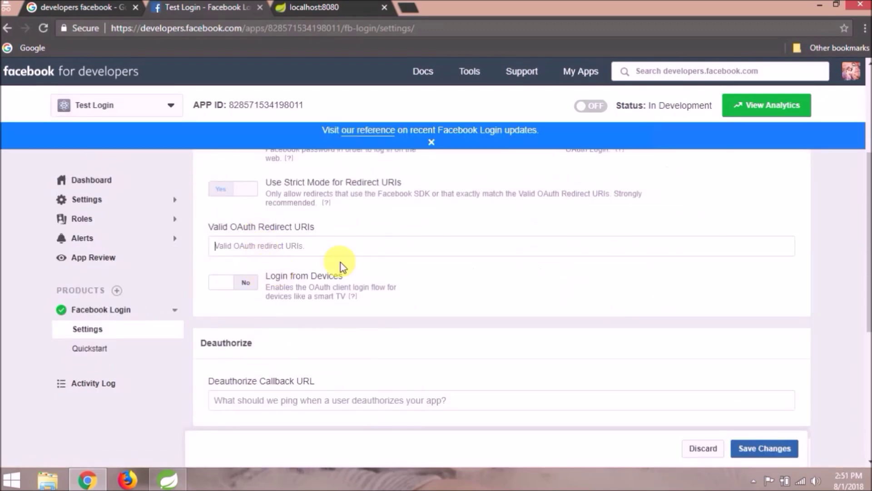
text(localhost:8080/connect/facebook)
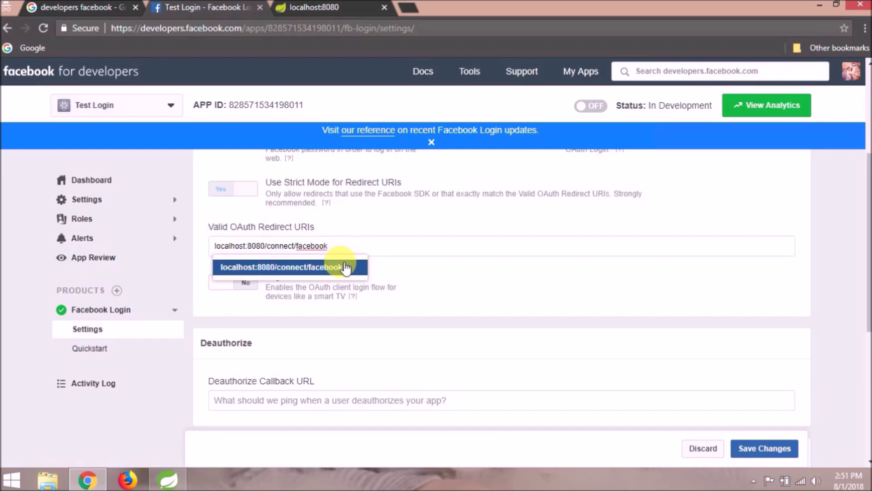
key(Home)
text(https://)
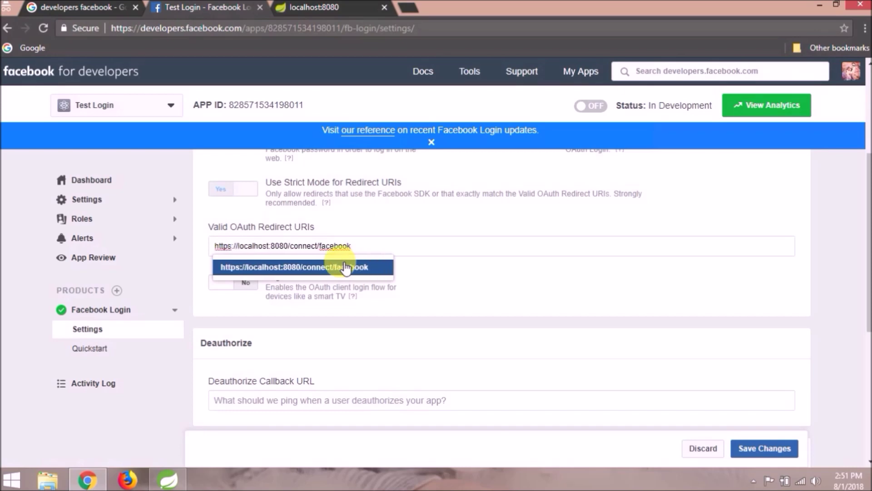
click(351, 267)
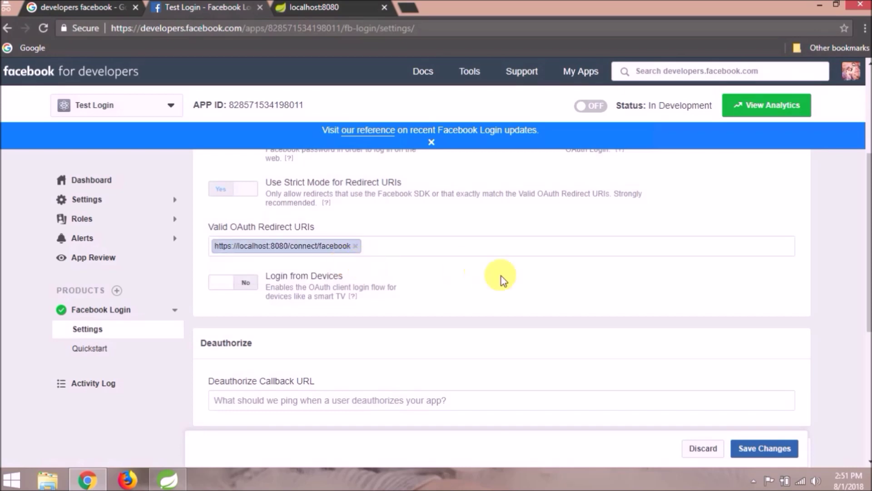
click(767, 448)
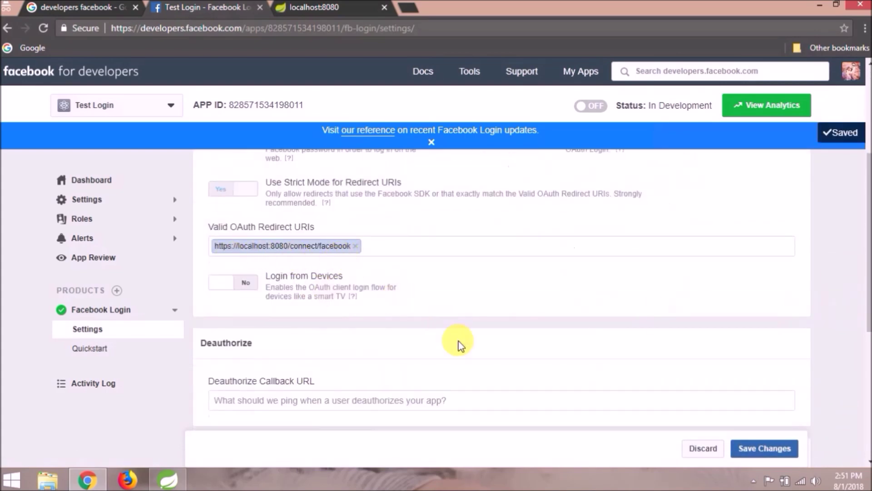
click(318, 7)
click(168, 479)
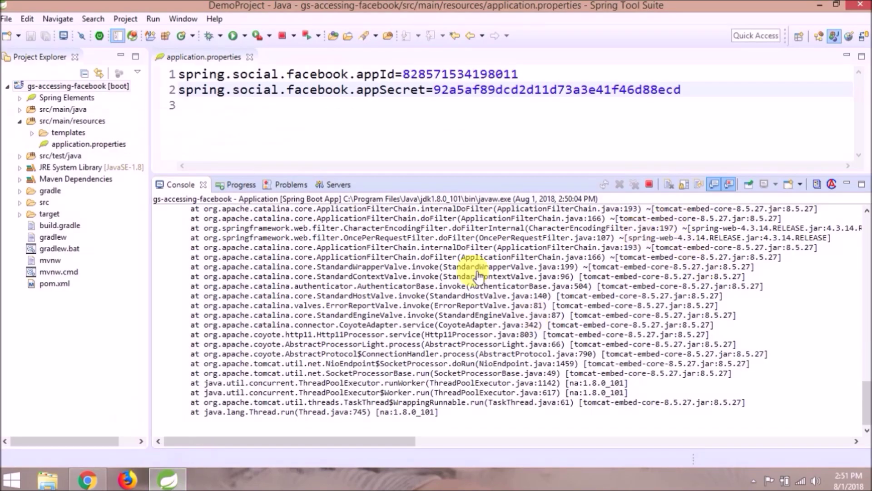
- Terminate the running app and relaunch gs-accessing-facebook as a Spring Boot App on port 8080
click(651, 184)
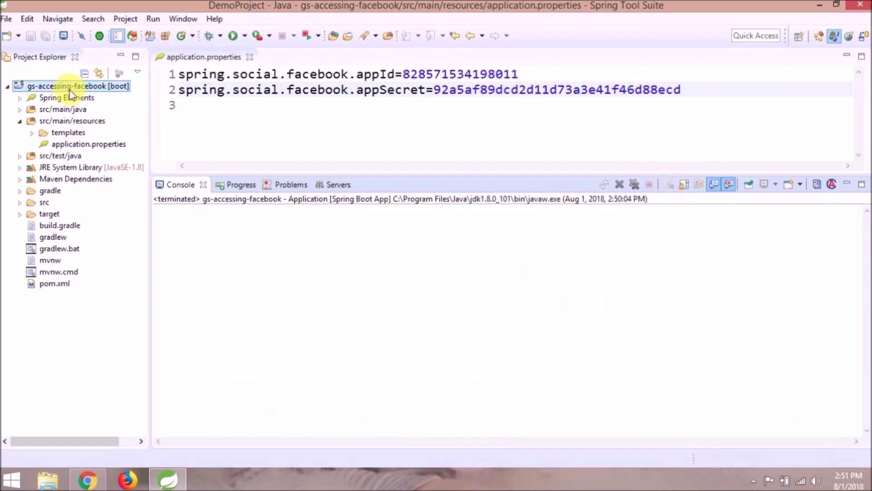
click(70, 87)
right_click(69, 92)
mouse_move(184, 312)
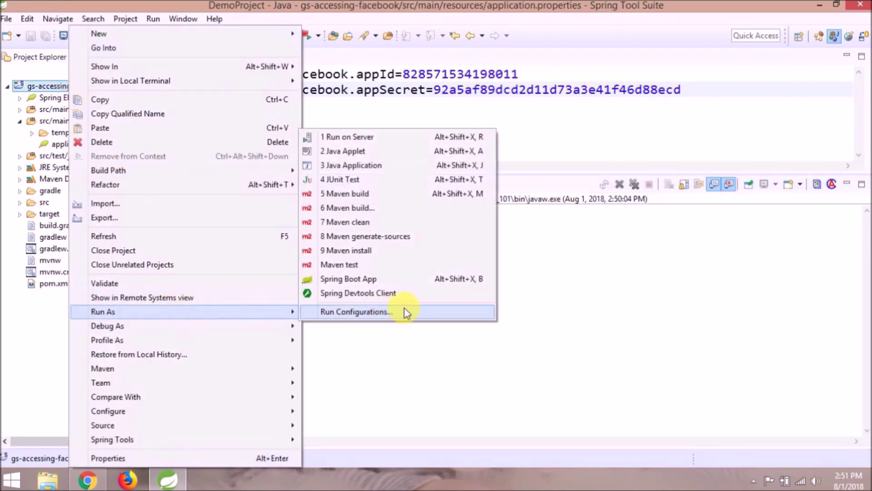
click(391, 279)
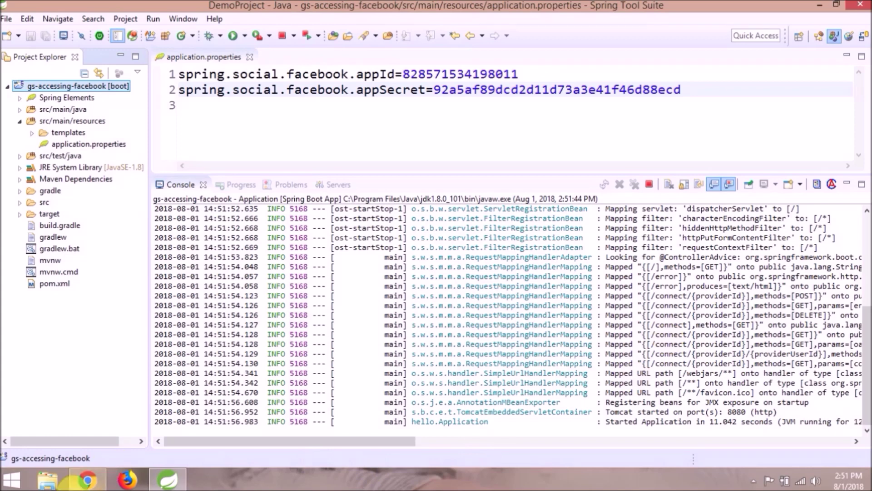
click(75, 481)
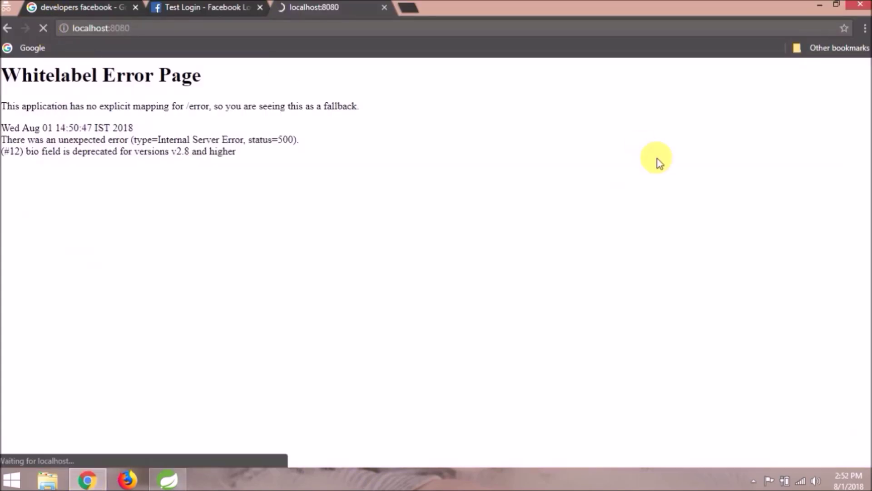
- Retry Connect to Facebook on localhost:8080; it still fails with the bio field deprecated error
click(42, 119)
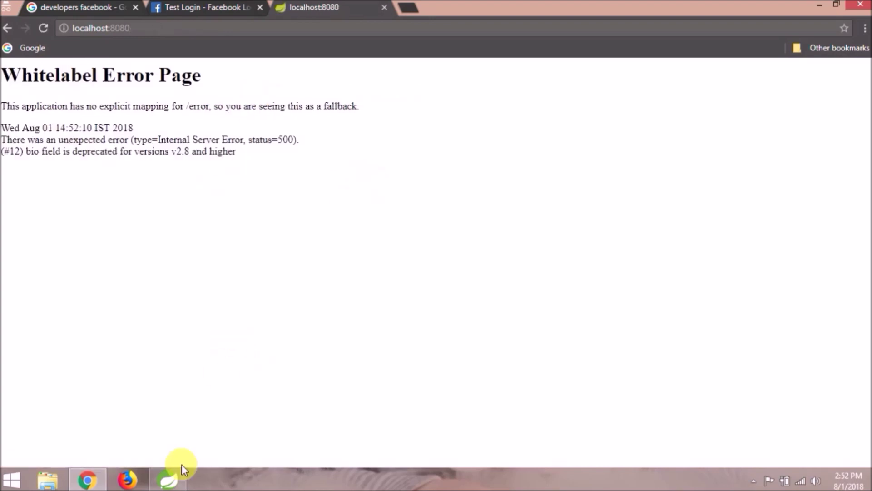
click(168, 479)
- Scroll the Console up to the bio field UncategorizedApiException and enlarge the editor area
click(191, 296)
scroll(191, 300, up, 1)
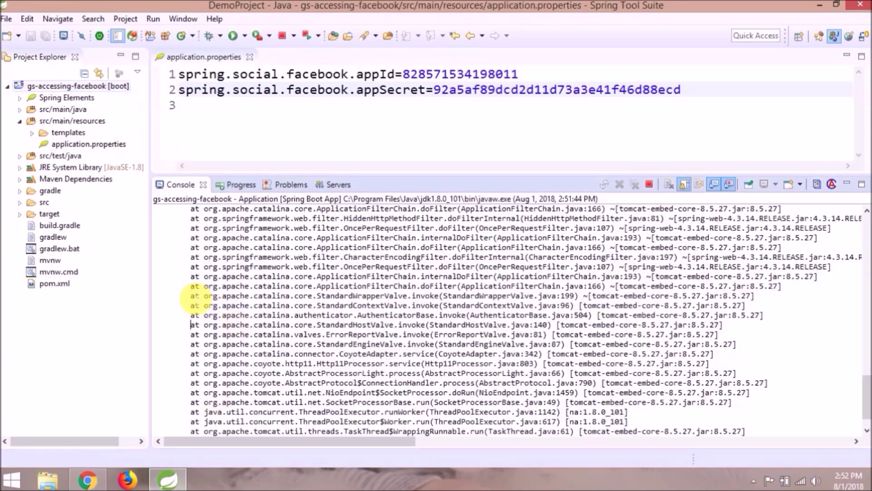
scroll(193, 297, up, 15)
scroll(195, 299, up, 1)
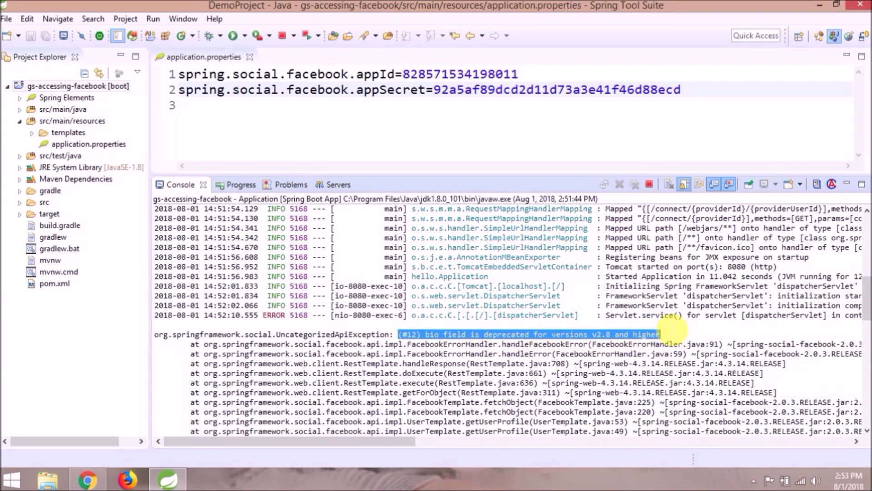
click(653, 281)
drag(604, 175, 619, 252)
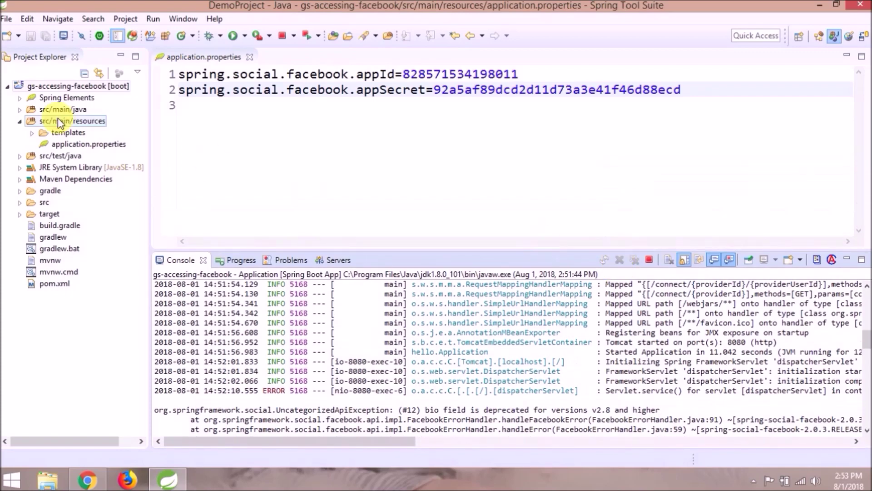
- Expand src/main/java and the hello package in Project Explorer
click(19, 121)
click(19, 109)
click(32, 122)
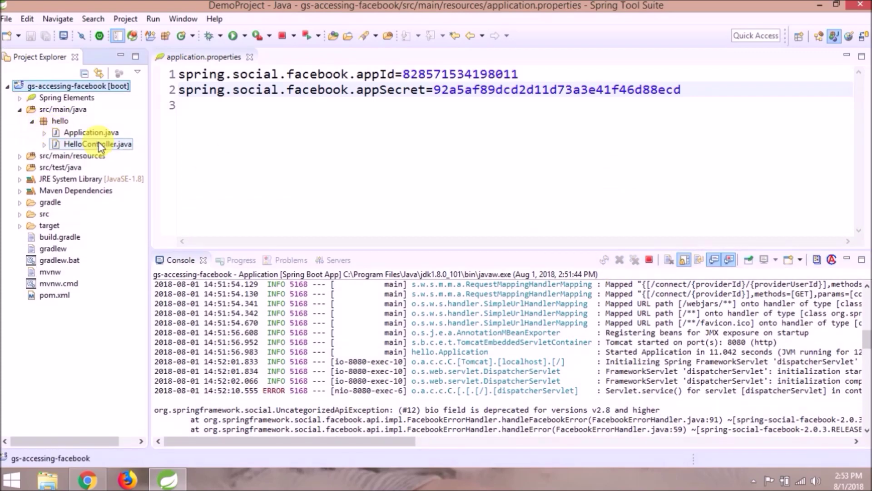
- Open HelloController.java and locate the helloFacebook method's if block and returned 'hello' view
double_click(91, 144)
click(616, 214)
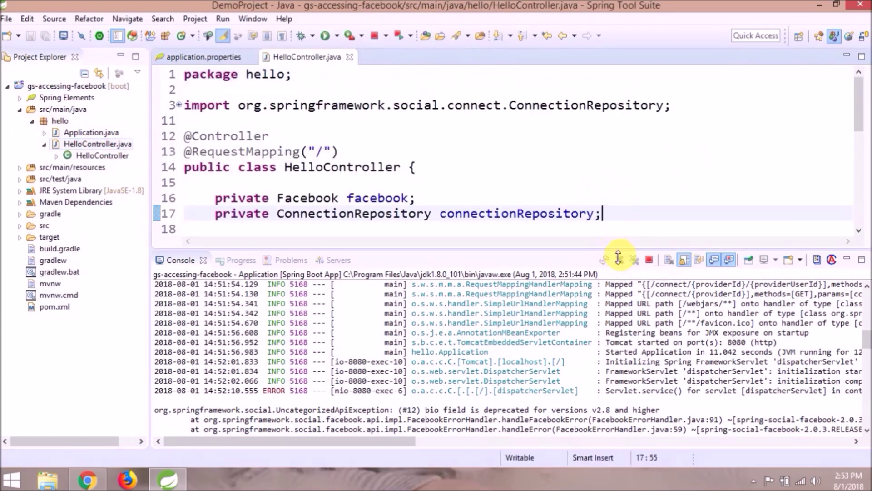
drag(619, 258, 617, 336)
click(603, 274)
scroll(580, 278, down, 5)
key(Down)
key(Down)
key(Down)
key(Down)
key(Down)
key(Down)
key(Down)
key(Down)
key(Down)
key(Down)
key(Down)
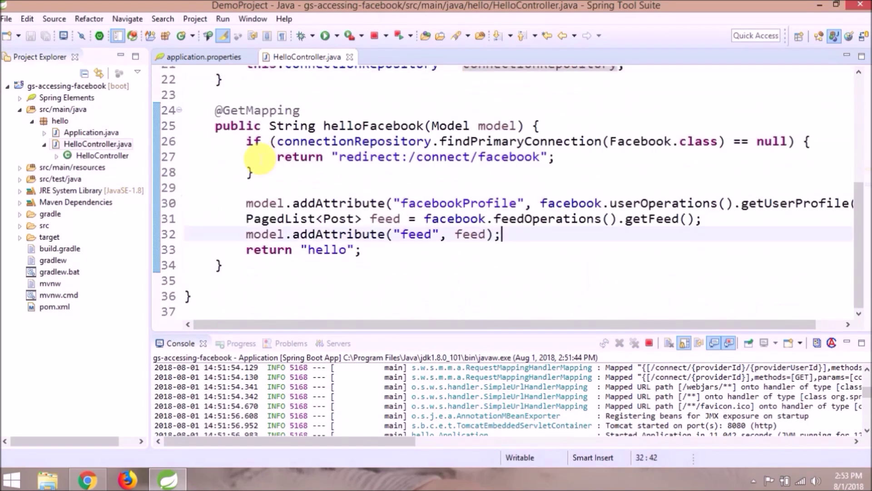
click(260, 172)
double_click(327, 249)
- Open the hello.html template from src/main/resources/templates for reference
click(19, 167)
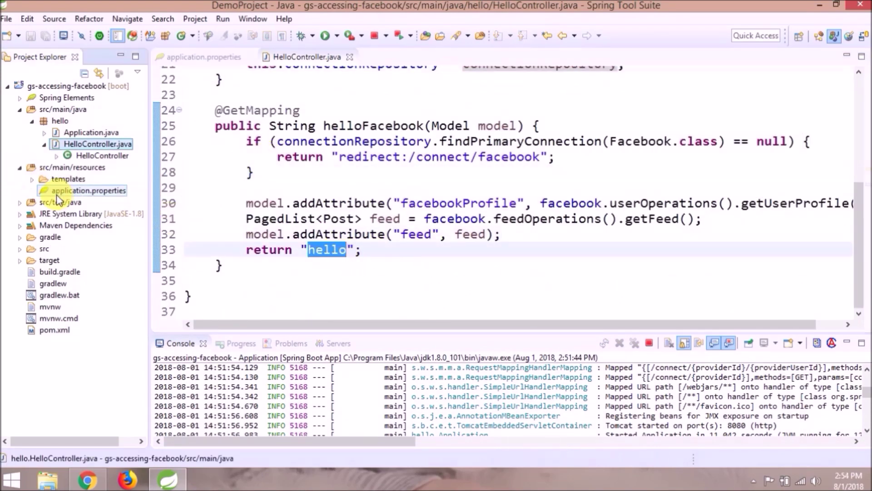
click(32, 179)
double_click(81, 201)
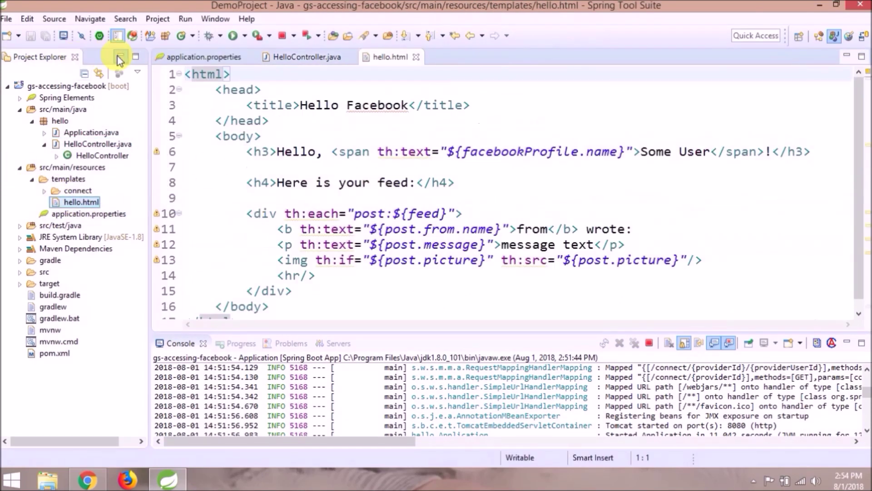
click(120, 55)
- In HelloController.java, add an 'else {' block after the connection-null redirect check
click(170, 55)
click(147, 175)
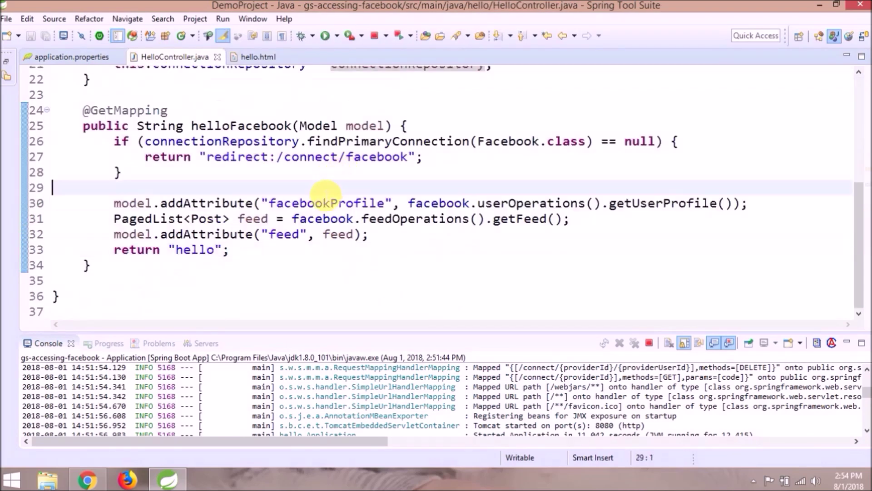
text(else {)
key(Return)
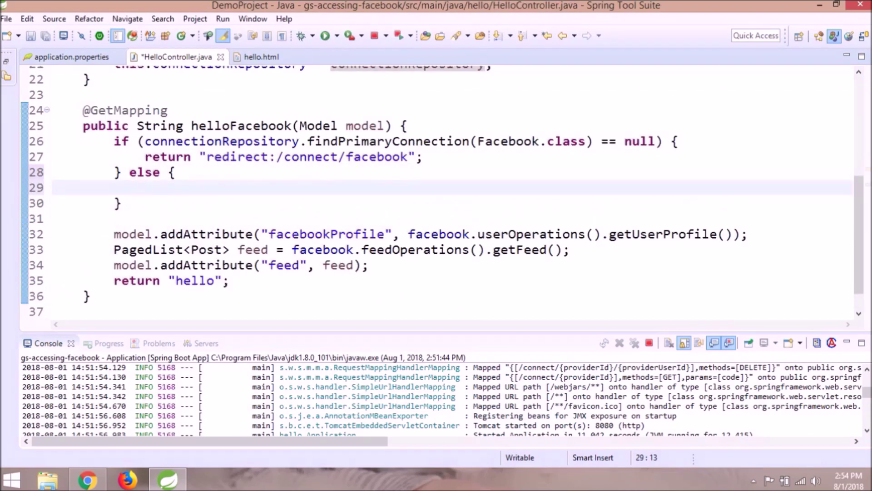
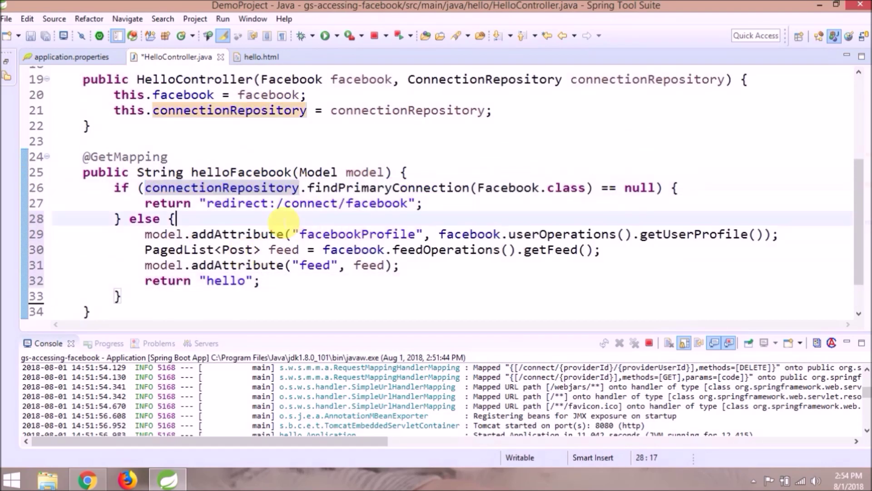
- Insert connectionRepository.findPrimaryConnection(Facebook.class); as a new first line of the else branch
key(Return)
text(connectionRepository.findPrimaryConnection(Facebook.class))
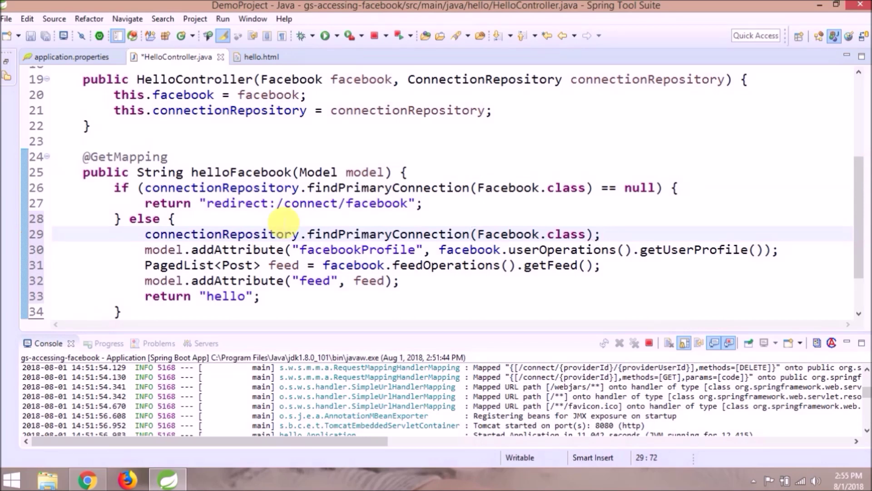